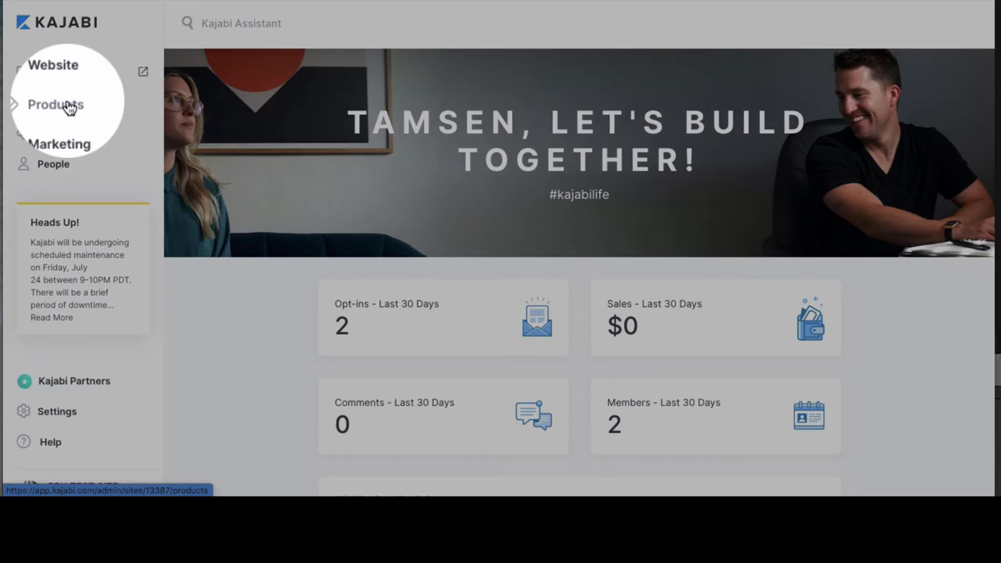
# Filter the Offers list by 'membership' and scroll to MEMBERSHIP HIGH LEVEL at $50.00 monthly.
pyautogui.click(69, 107)
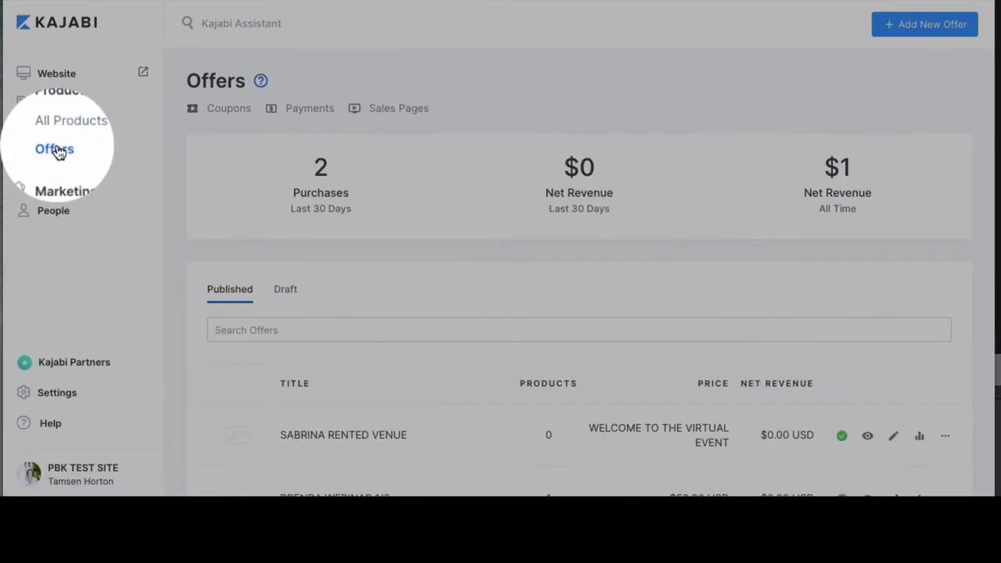
pyautogui.click(290, 331)
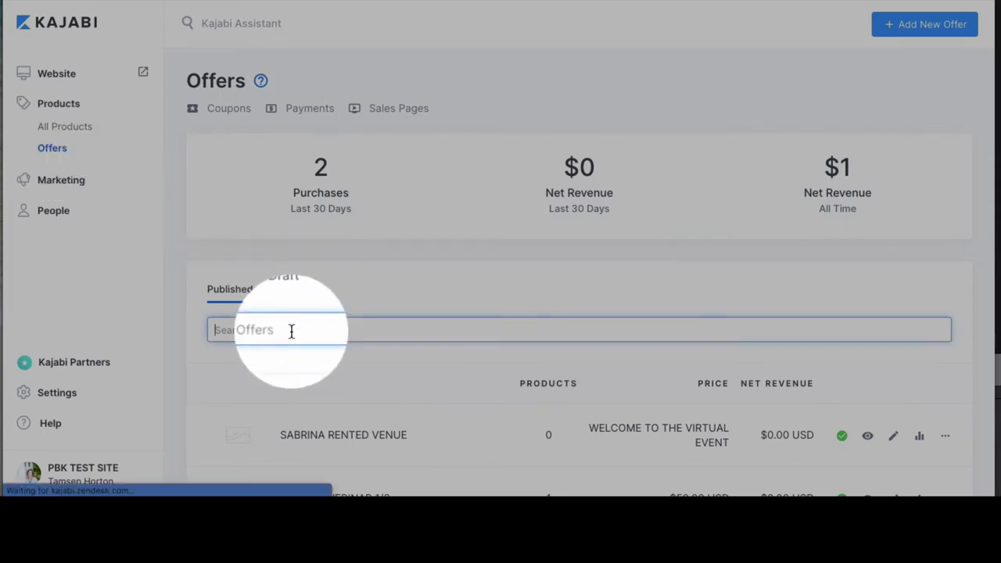
pyautogui.write('membership')
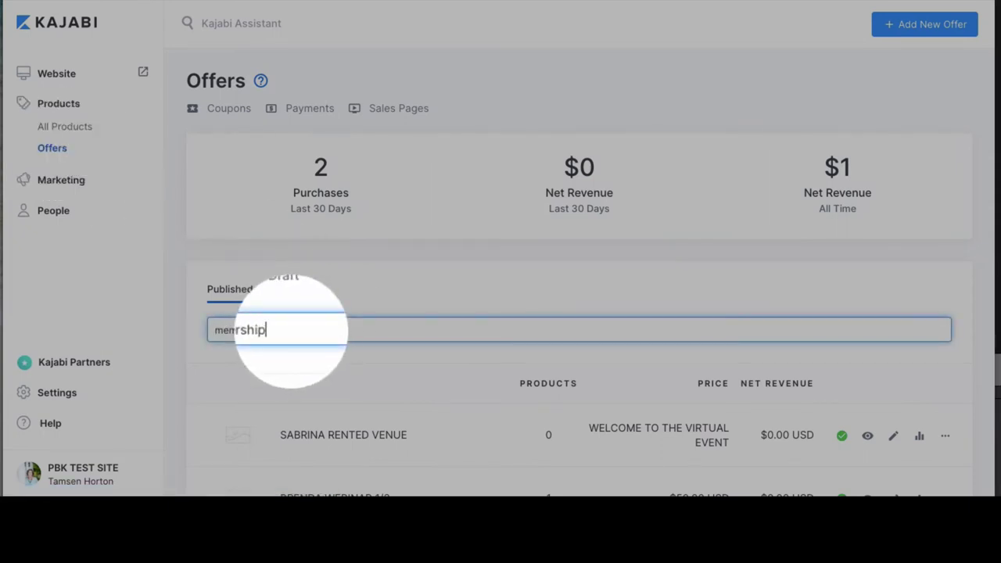
pyautogui.press('Return')
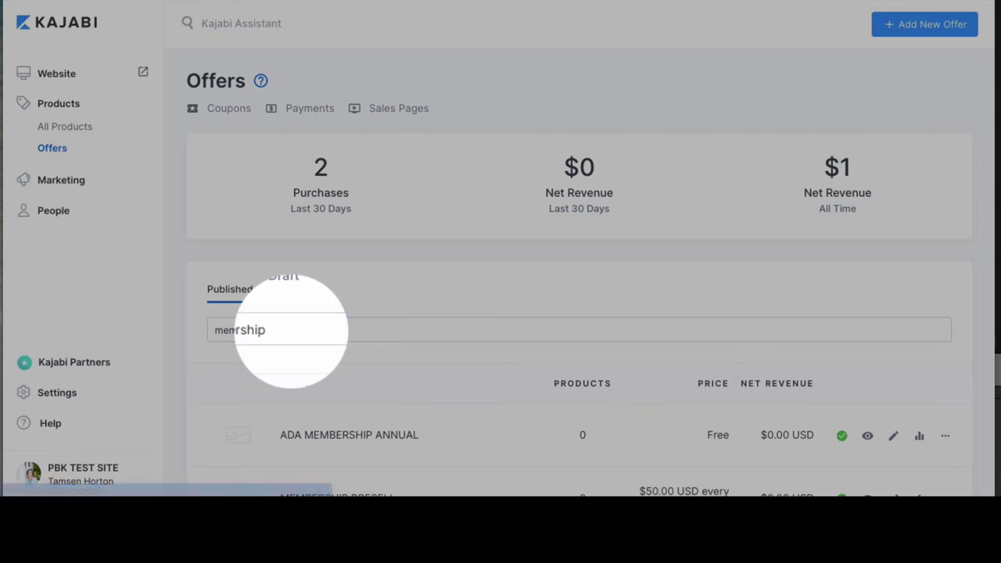
pyautogui.scroll(-3, 309, 361)
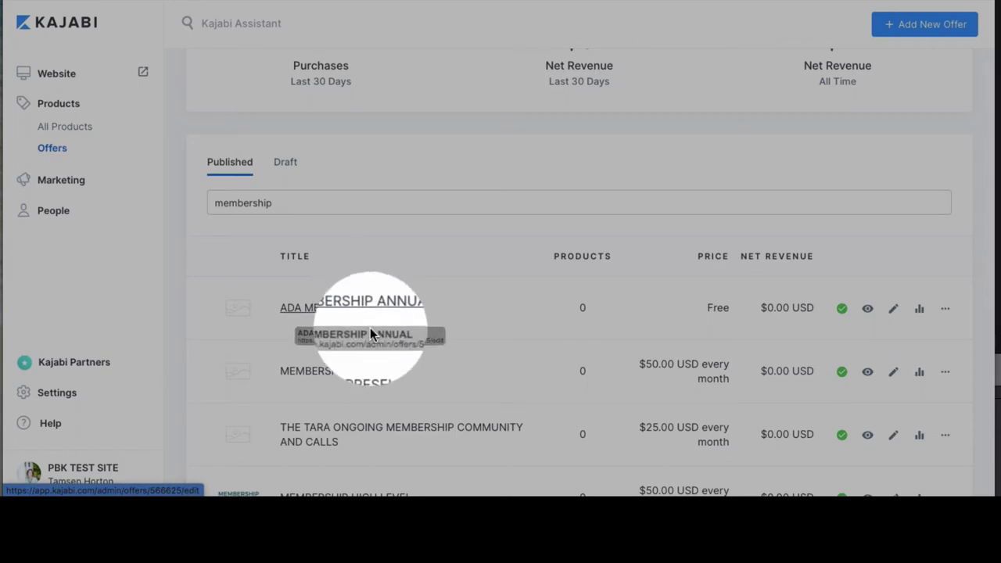
pyautogui.scroll(-2, 371, 330)
pyautogui.scroll(-2, 372, 335)
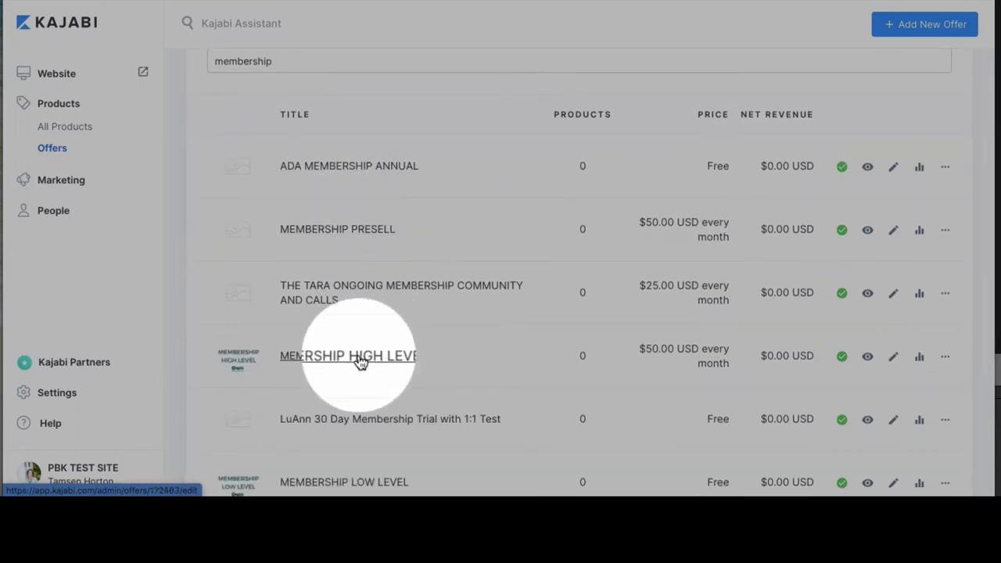
# Open MEMBERSHIP HIGH LEVEL's price settings and list its recurring subscription plans.
pyautogui.click(360, 359)
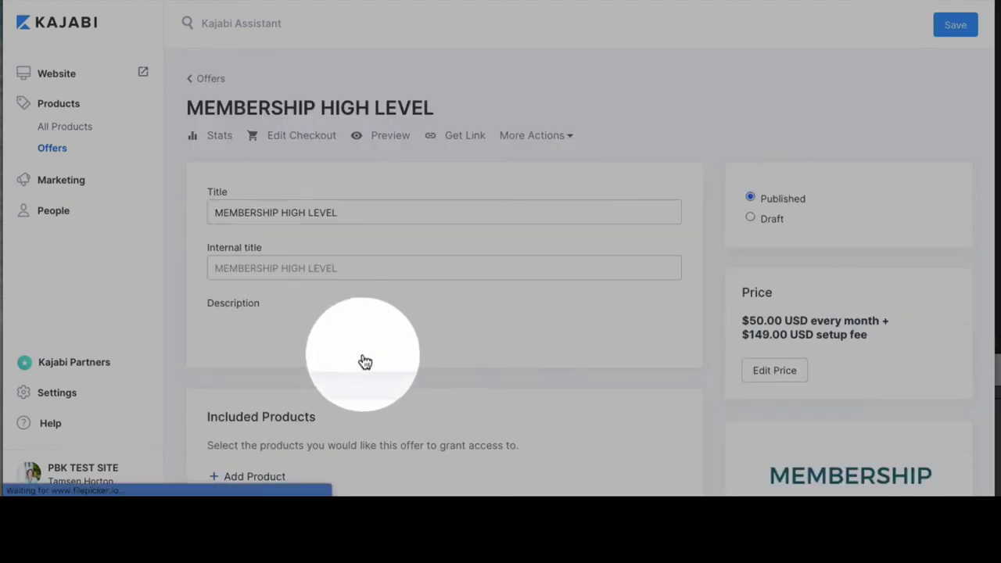
pyautogui.click(779, 372)
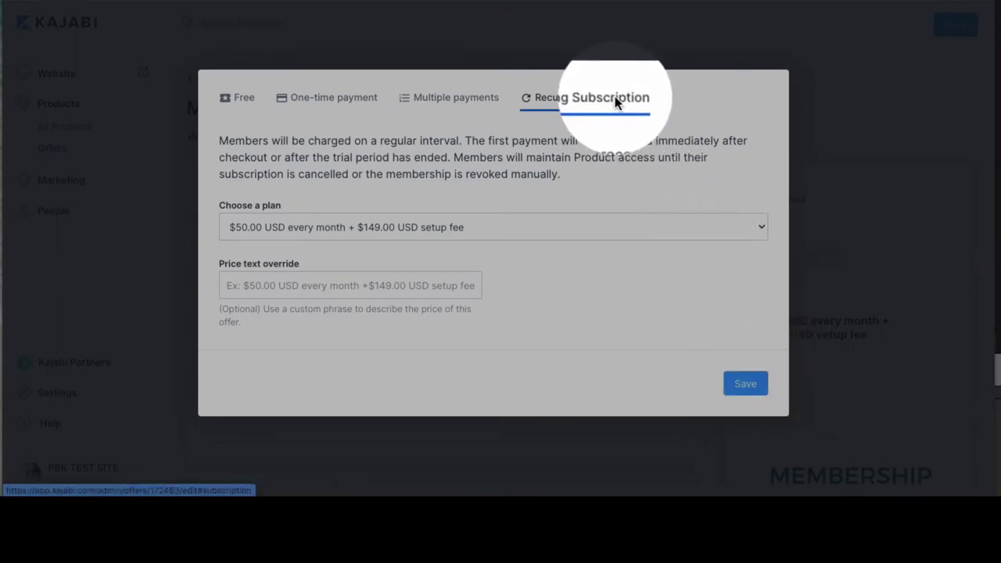
pyautogui.click(762, 225)
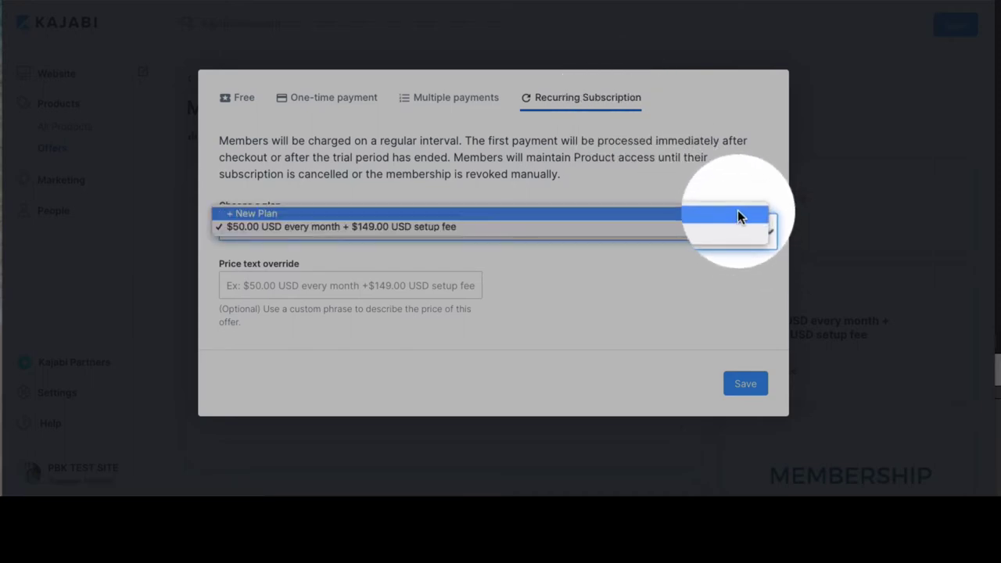
# Create a new recurring plan at 50 USD per month with a 14-day free trial.
pyautogui.click(738, 213)
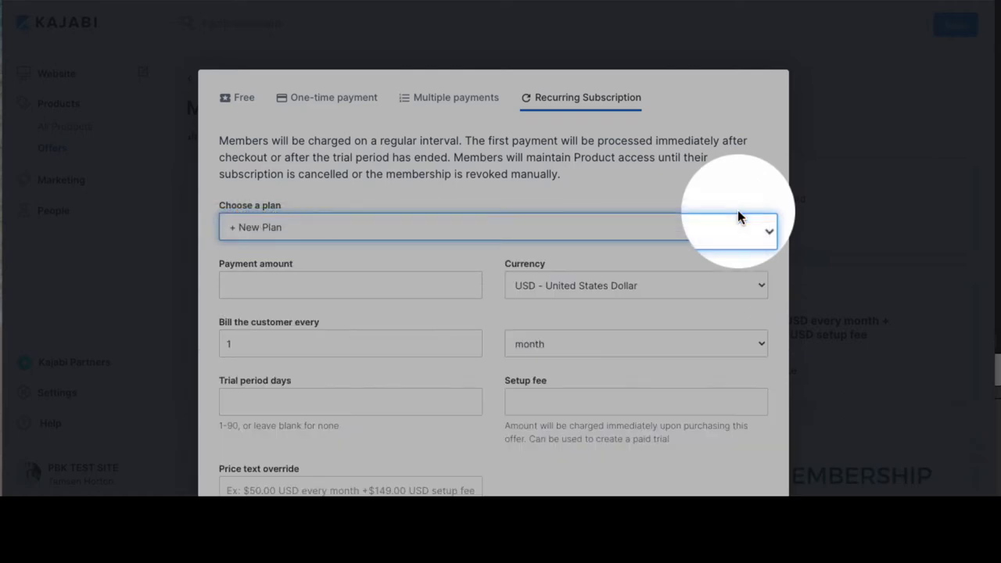
pyautogui.click(383, 284)
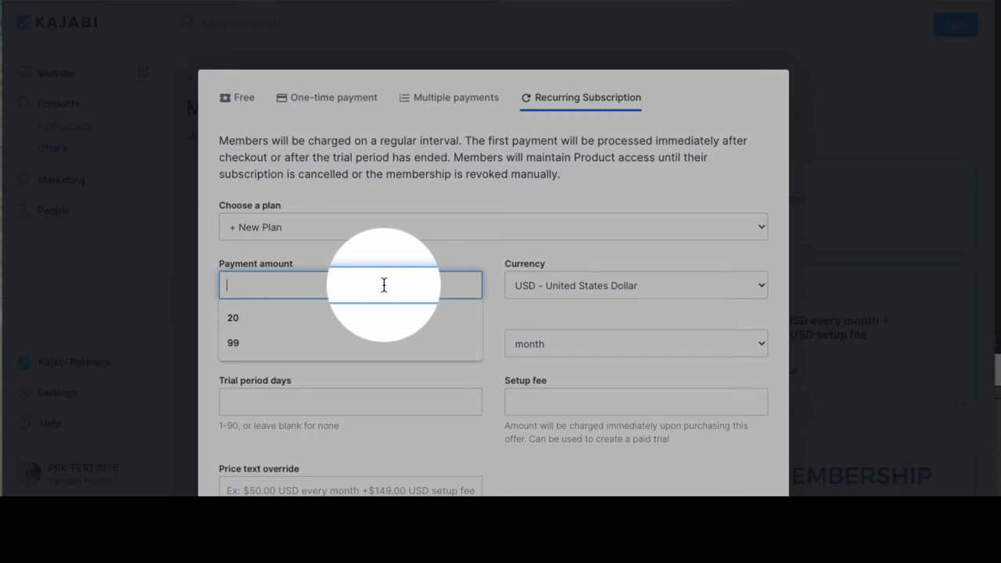
pyautogui.write('50')
pyautogui.click(457, 307)
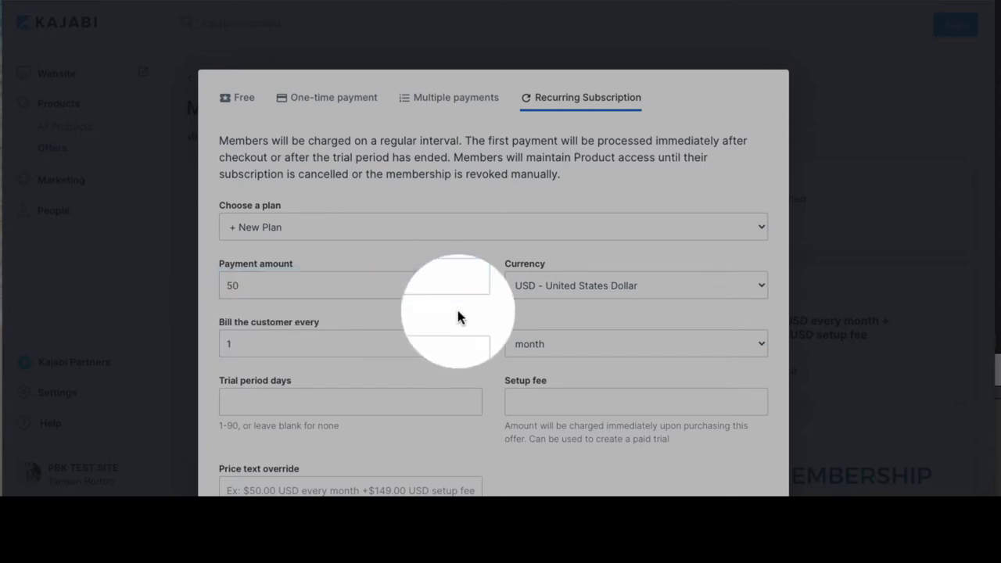
pyautogui.scroll(-2, 457, 307)
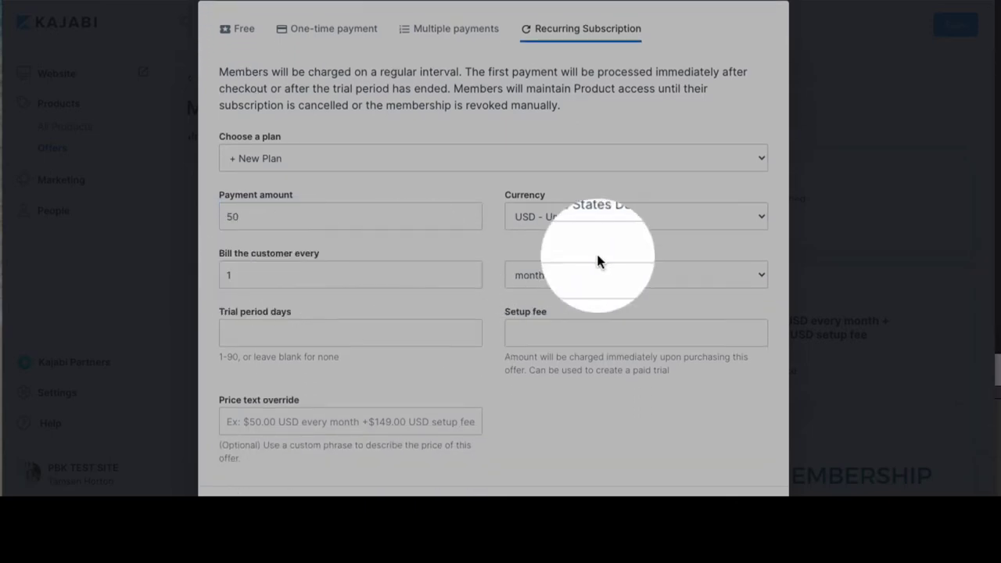
pyautogui.click(345, 332)
pyautogui.write('14')
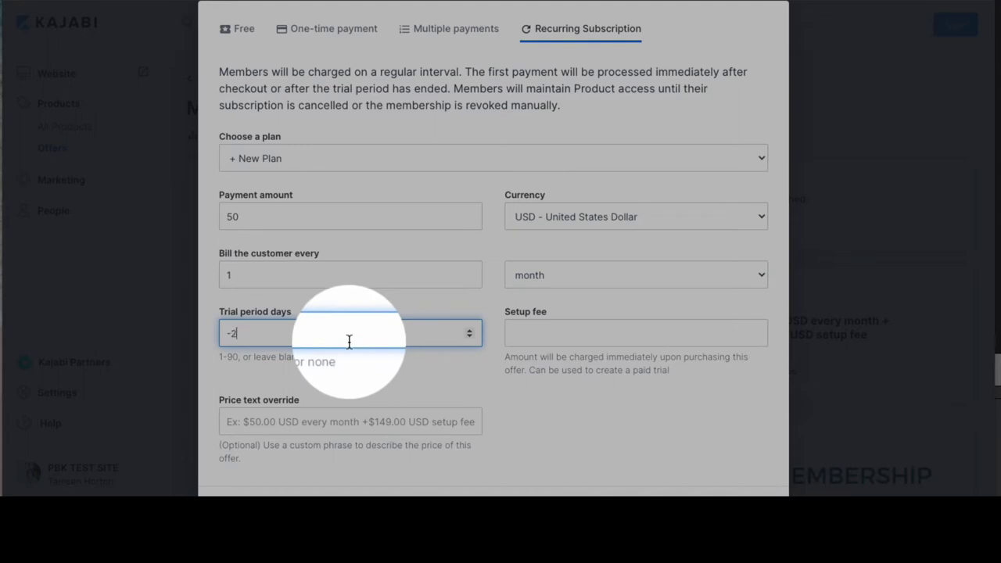
pyautogui.press('Up')
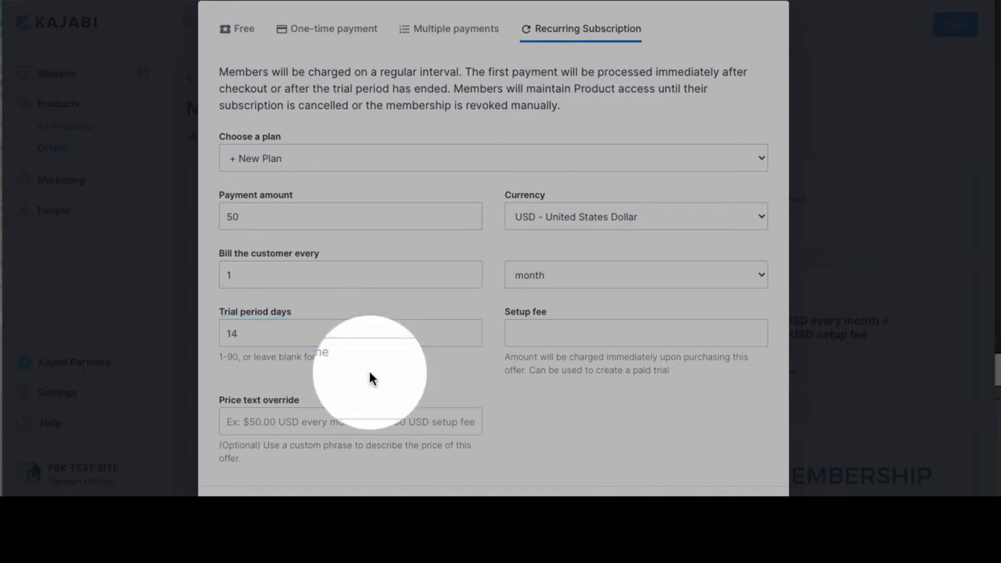
# Leave the setup fee empty, set price text 'Purchase includes FREE 14-day trial', and save.
pyautogui.click(534, 331)
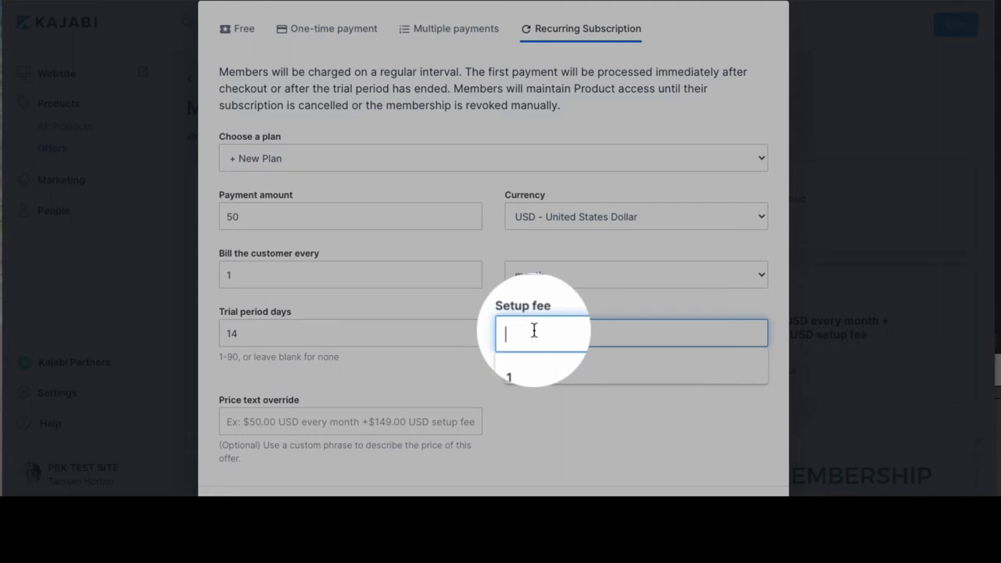
pyautogui.click(474, 364)
pyautogui.scroll(-1, 475, 367)
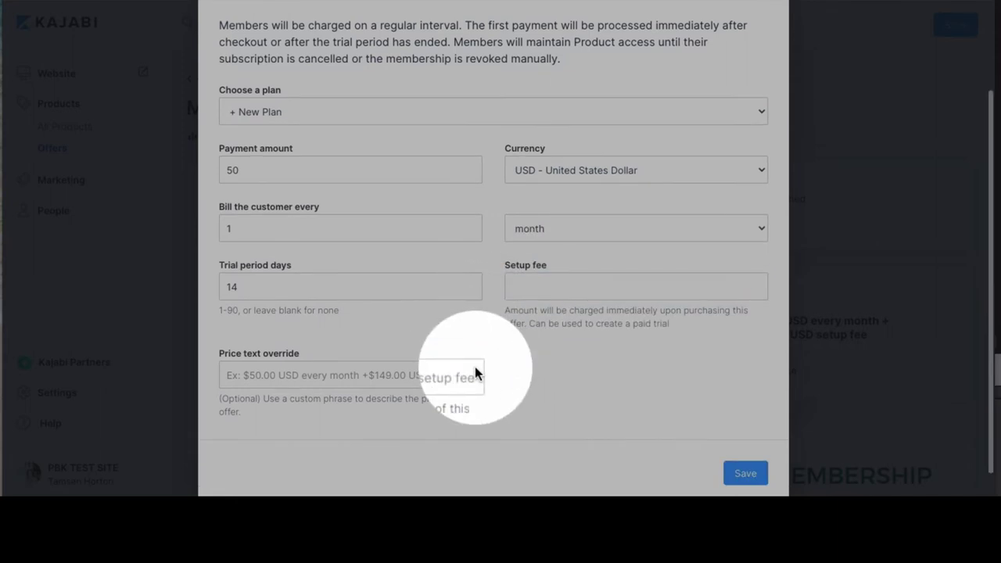
pyautogui.click(366, 373)
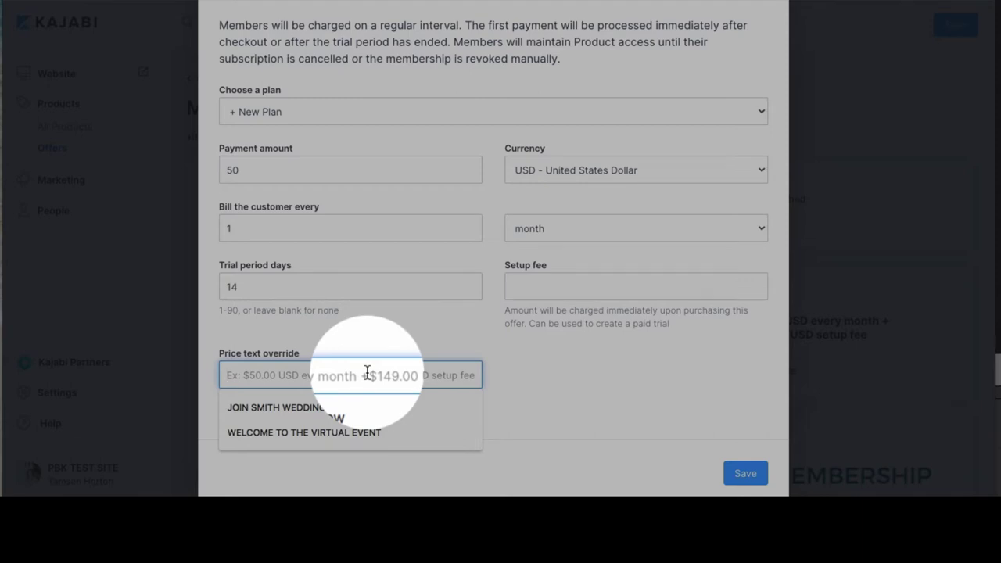
pyautogui.write('Purchase includ')
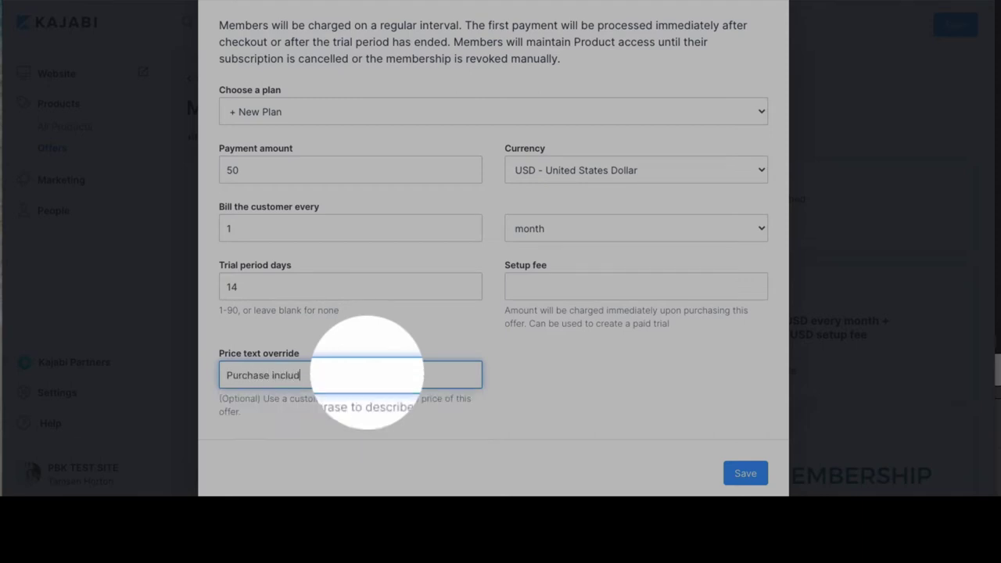
pyautogui.write('es FREE 14-day trial')
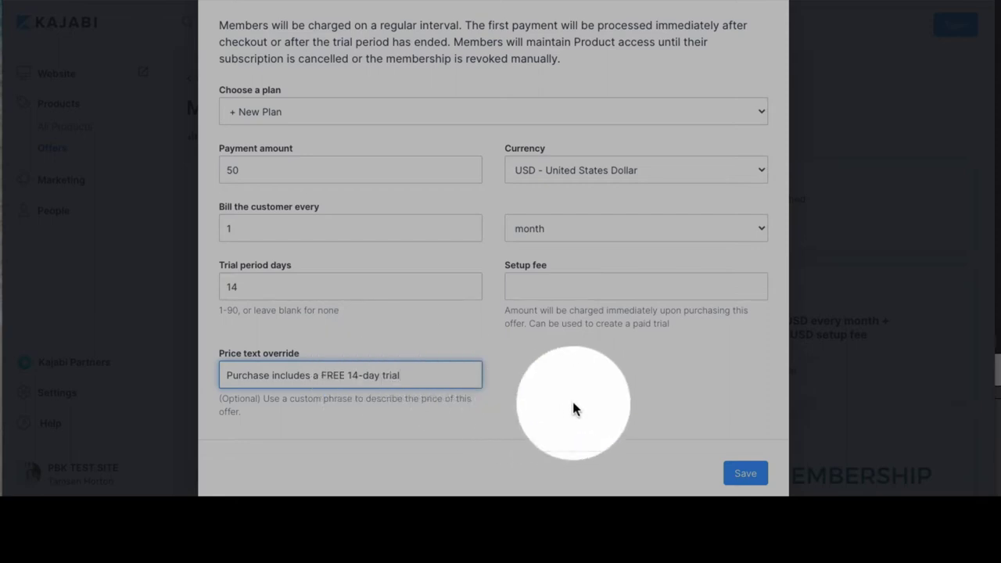
pyautogui.scroll(-1, 572, 399)
pyautogui.click(745, 458)
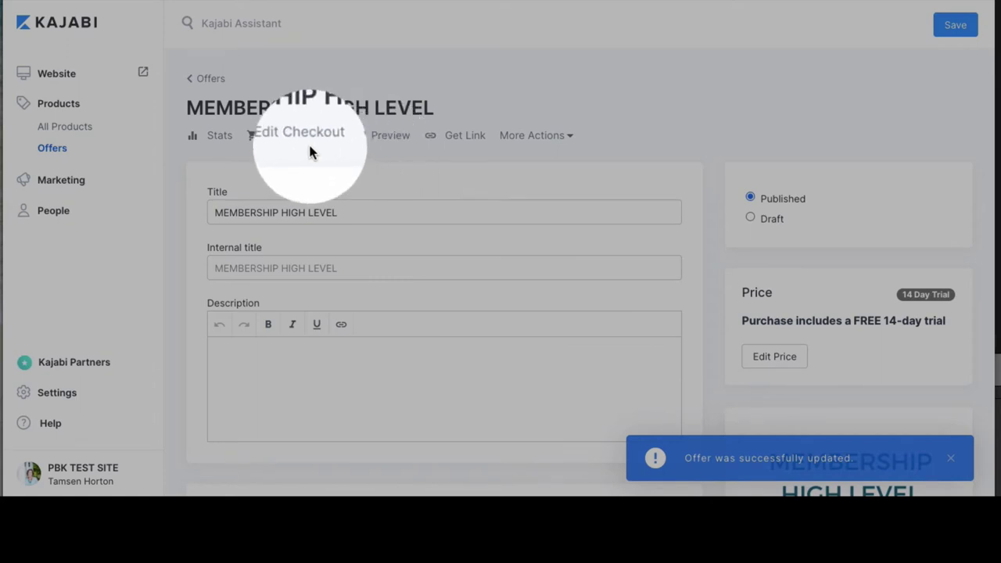
# Preview the checkout: $50.00 USD monthly, 14-day trial, $0.00 due now.
pyautogui.click(392, 136)
pyautogui.click(904, 0)
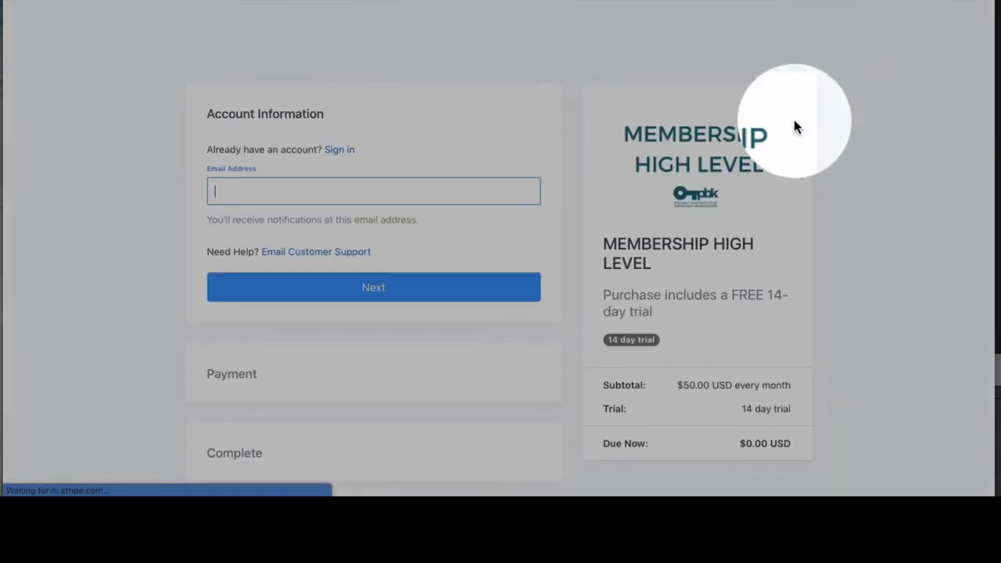
pyautogui.scroll(-1, 786, 228)
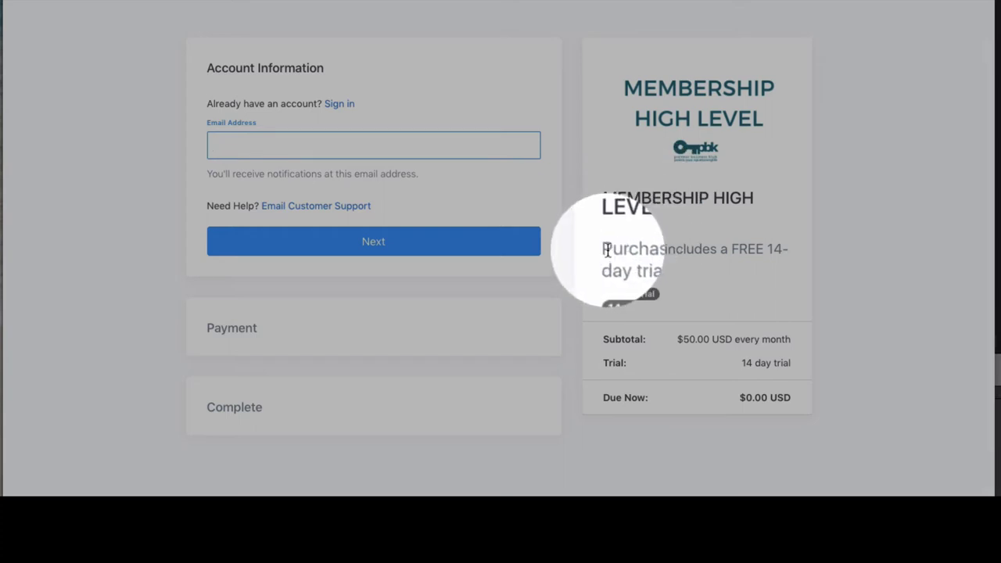
pyautogui.click(604, 248)
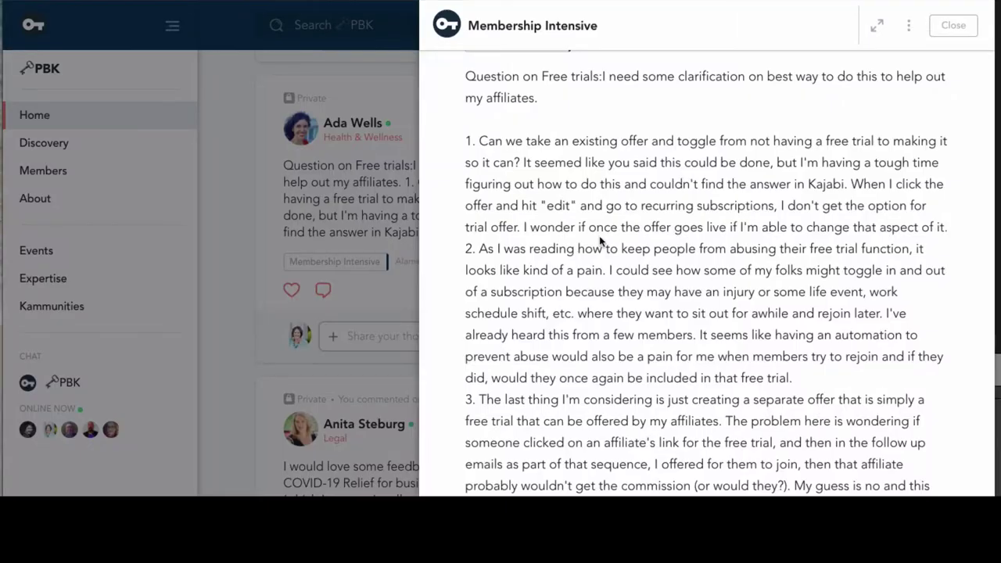
# Scroll through the Membership Intensive free-trial-for-affiliates post in Mighty Networks.
pyautogui.scroll(-2, 603, 243)
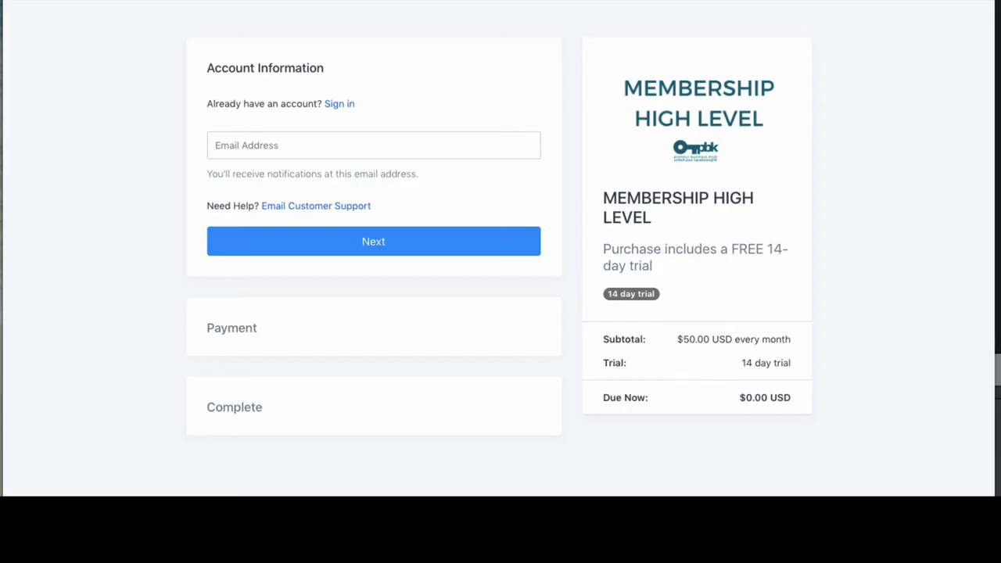
# Scroll back up the MEMBERSHIP HIGH LEVEL checkout preview in Kajabi.
pyautogui.scroll(2, 814, 155)
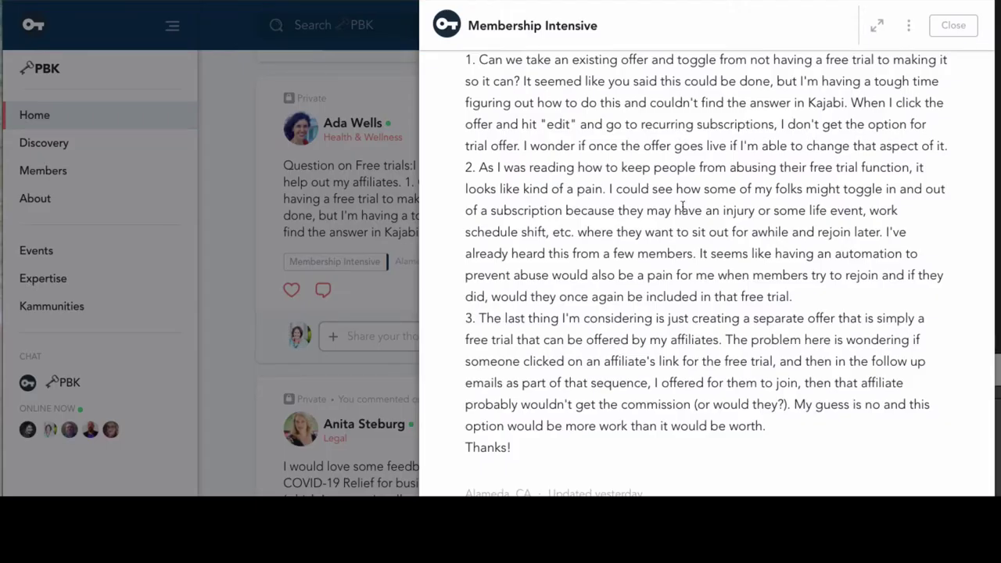
pyautogui.scroll(1, 683, 206)
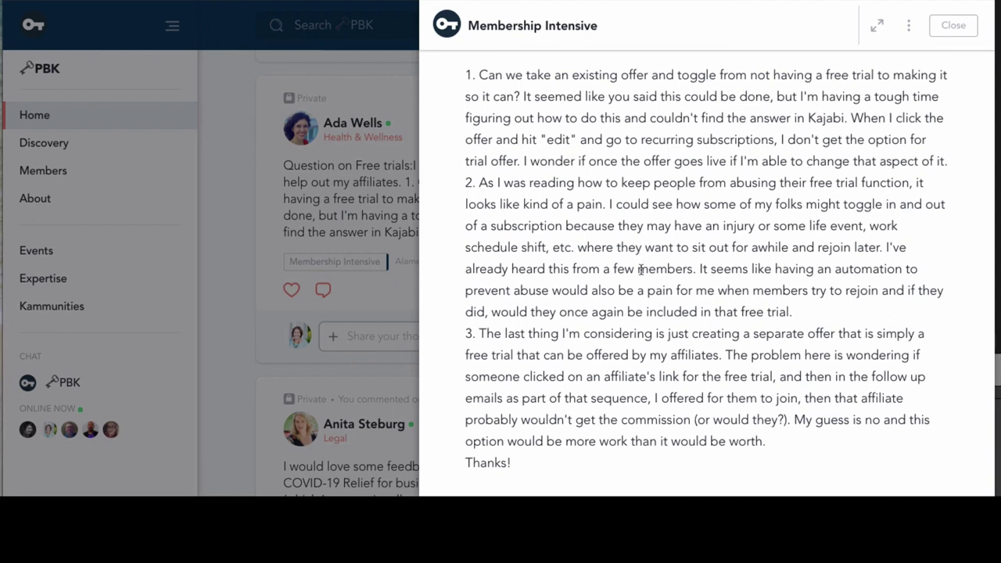
# Scroll to the end of the Mighty Networks free-trial post.
pyautogui.scroll(-2, 641, 270)
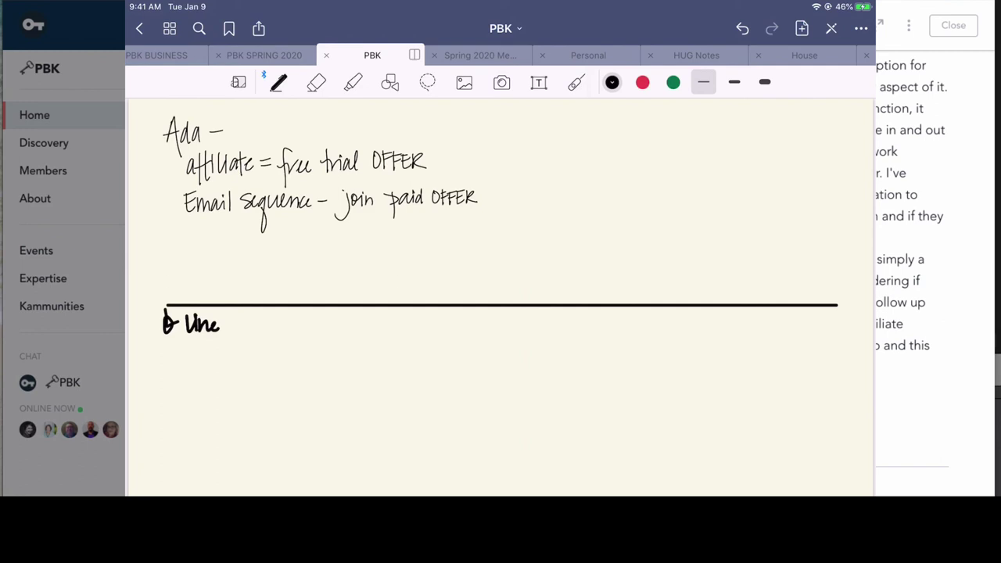
# Draw a timeline tick with an arrow from the affiliate line, labelled '+30 day - same device'.
pyautogui.moveTo(271, 281); pyautogui.dragTo(273, 311)
pyautogui.moveTo(181, 162)
pyautogui.mouseDown()
pyautogui.moveTo(163, 189)
pyautogui.moveTo(229, 259)
pyautogui.moveTo(306, 285)
pyautogui.mouseUp()
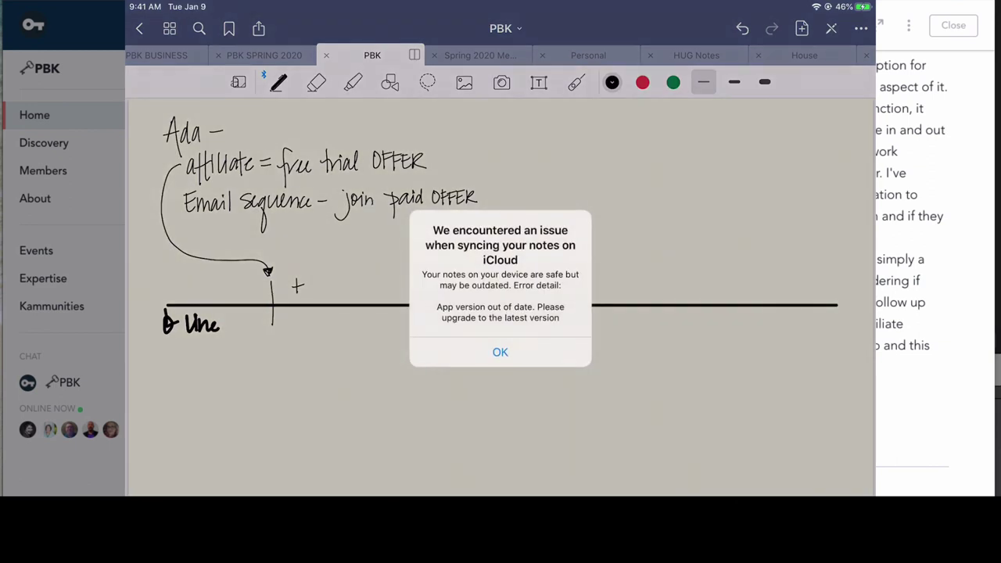
pyautogui.click(500, 352)
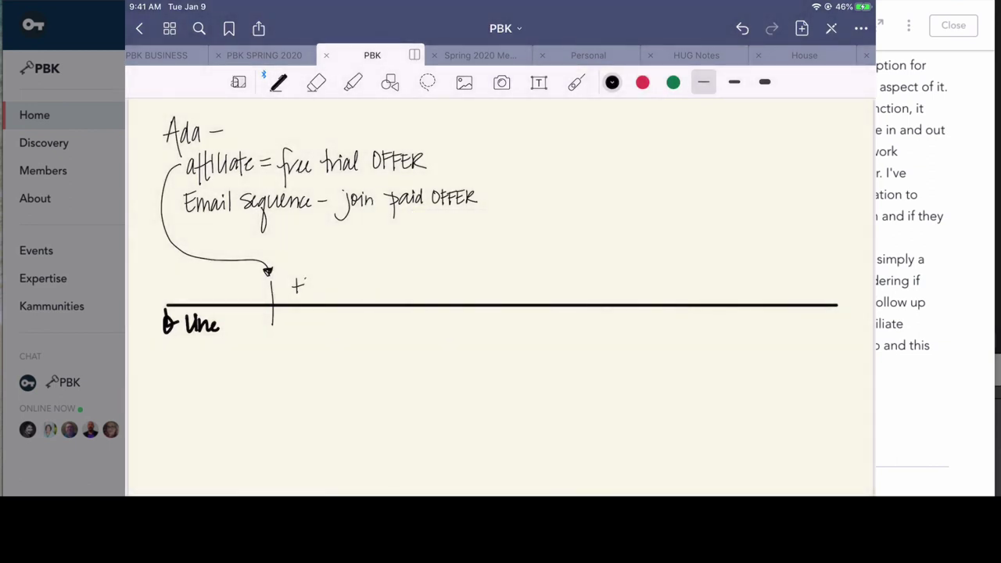
pyautogui.moveTo(305, 278)
pyautogui.mouseDown()
pyautogui.moveTo(310, 293)
pyautogui.moveTo(346, 275)
pyautogui.moveTo(359, 289)
pyautogui.mouseUp()
pyautogui.moveTo(361, 278)
pyautogui.mouseDown()
pyautogui.moveTo(359, 306)
pyautogui.moveTo(368, 283)
pyautogui.moveTo(417, 290)
pyautogui.moveTo(438, 274)
pyautogui.moveTo(443, 288)
pyautogui.mouseUp()
pyautogui.moveTo(444, 282); pyautogui.dragTo(460, 291)
pyautogui.moveTo(465, 287); pyautogui.dragTo(471, 288)
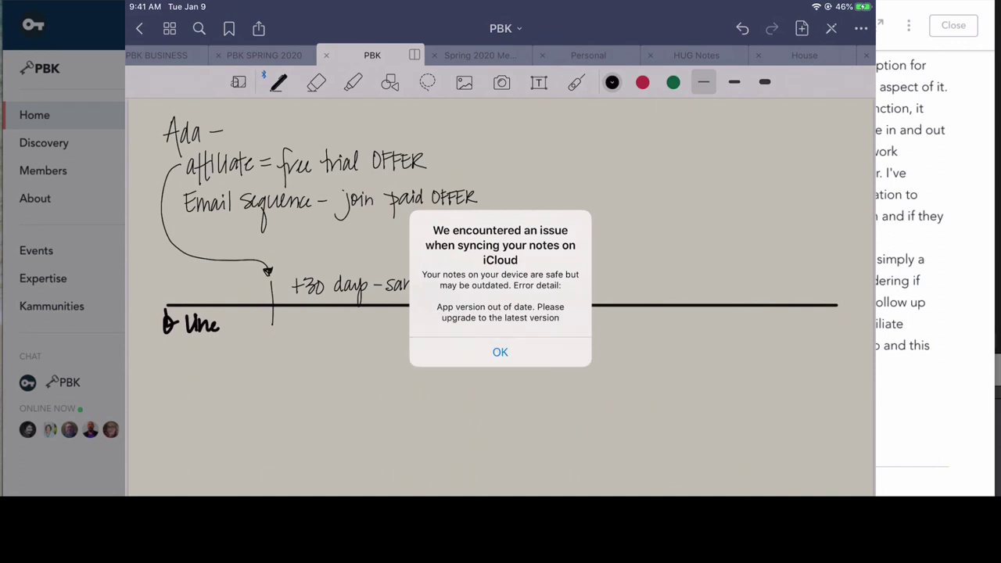
pyautogui.click(500, 352)
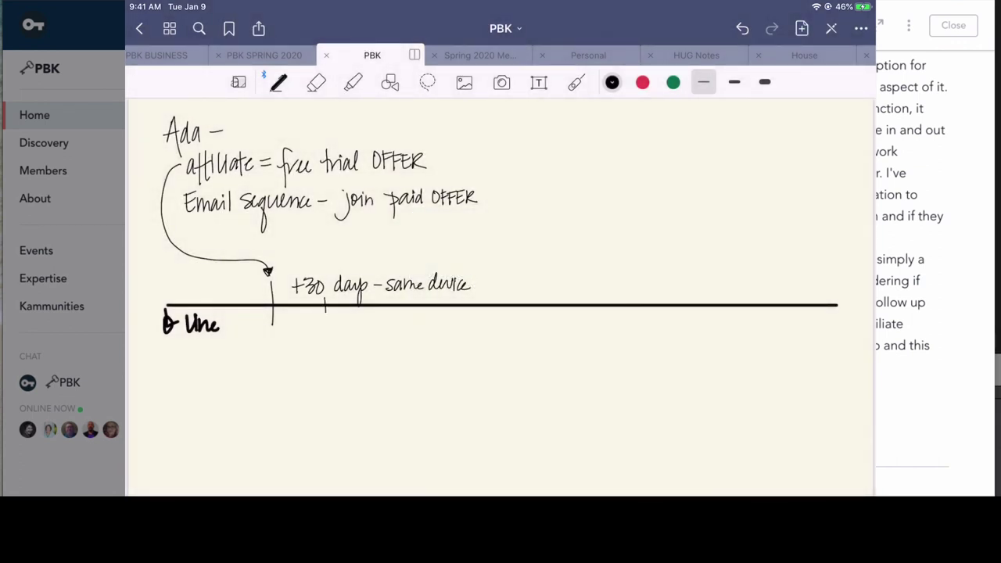
# Draw a checkbox below the timeline and handwrite 'paid offer' beneath it.
pyautogui.moveTo(318, 327)
pyautogui.mouseDown()
pyautogui.moveTo(332, 344)
pyautogui.moveTo(318, 327)
pyautogui.moveTo(358, 339)
pyautogui.moveTo(378, 327)
pyautogui.moveTo(386, 339)
pyautogui.moveTo(402, 338)
pyautogui.moveTo(408, 362)
pyautogui.moveTo(427, 333)
pyautogui.moveTo(451, 338)
pyautogui.mouseUp()
pyautogui.moveTo(335, 354)
pyautogui.mouseDown()
pyautogui.moveTo(337, 373)
pyautogui.moveTo(383, 357)
pyautogui.moveTo(391, 375)
pyautogui.moveTo(396, 369)
pyautogui.mouseUp()
pyautogui.moveTo(386, 357); pyautogui.dragTo(403, 355)
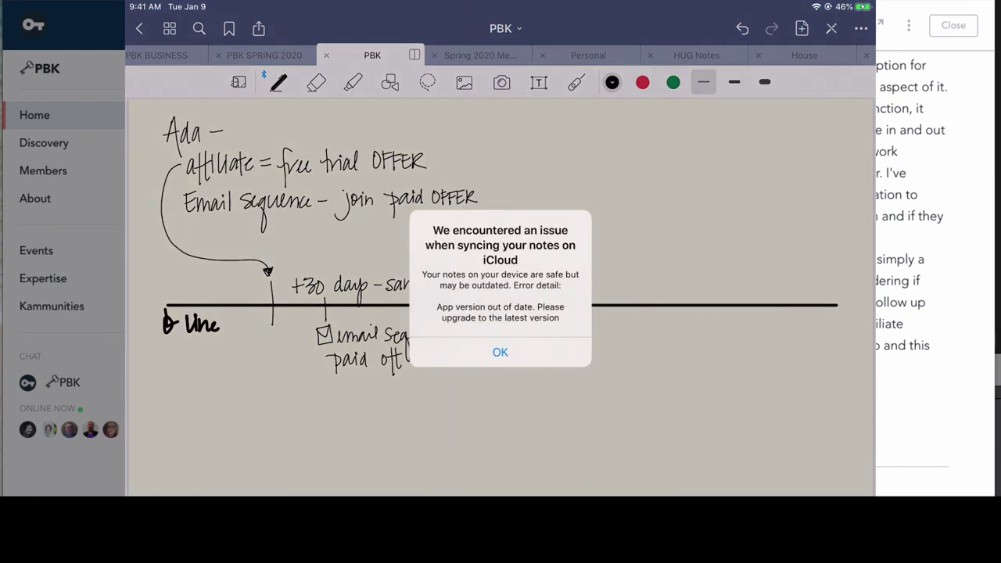
pyautogui.click(500, 352)
pyautogui.moveTo(400, 364)
pyautogui.mouseDown()
pyautogui.moveTo(404, 355)
pyautogui.moveTo(411, 368)
pyautogui.mouseUp()
pyautogui.moveTo(413, 363); pyautogui.dragTo(430, 350)
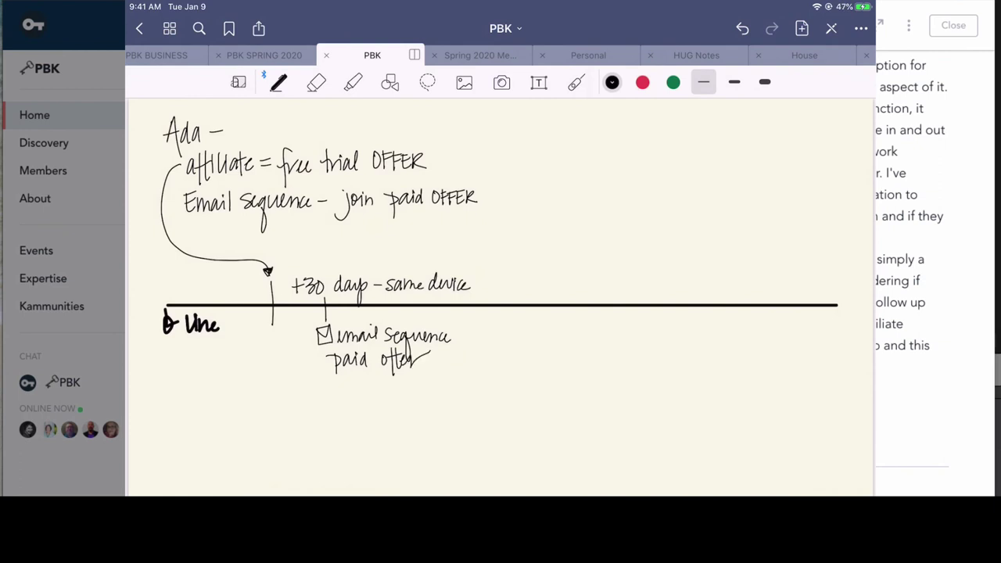
# Draw arrows from 'paid OFFER' and handwrite 'clicking = might not track' to the right.
pyautogui.moveTo(478, 209)
pyautogui.mouseDown()
pyautogui.moveTo(493, 273)
pyautogui.moveTo(468, 331)
pyautogui.mouseUp()
pyautogui.moveTo(432, 365)
pyautogui.mouseDown()
pyautogui.moveTo(514, 362)
pyautogui.moveTo(506, 370)
pyautogui.moveTo(505, 357)
pyautogui.moveTo(550, 364)
pyautogui.mouseUp()
pyautogui.click(499, 352)
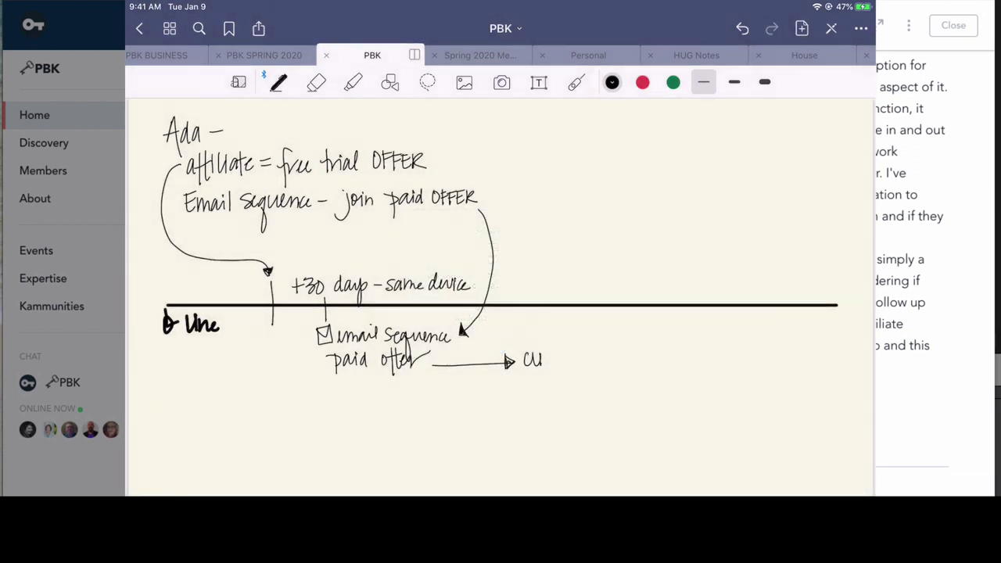
pyautogui.moveTo(555, 357); pyautogui.dragTo(548, 366)
pyautogui.moveTo(557, 352)
pyautogui.mouseDown()
pyautogui.moveTo(557, 367)
pyautogui.moveTo(585, 368)
pyautogui.moveTo(576, 391)
pyautogui.mouseUp()
pyautogui.moveTo(608, 358)
pyautogui.mouseDown()
pyautogui.moveTo(630, 365)
pyautogui.moveTo(630, 379)
pyautogui.mouseUp()
pyautogui.moveTo(635, 349); pyautogui.dragTo(644, 366)
pyautogui.moveTo(637, 356); pyautogui.dragTo(663, 359)
pyautogui.moveTo(669, 353)
pyautogui.mouseDown()
pyautogui.moveTo(680, 366)
pyautogui.moveTo(686, 356)
pyautogui.mouseUp()
pyautogui.moveTo(685, 364); pyautogui.dragTo(702, 364)
pyautogui.moveTo(706, 360); pyautogui.dragTo(712, 350)
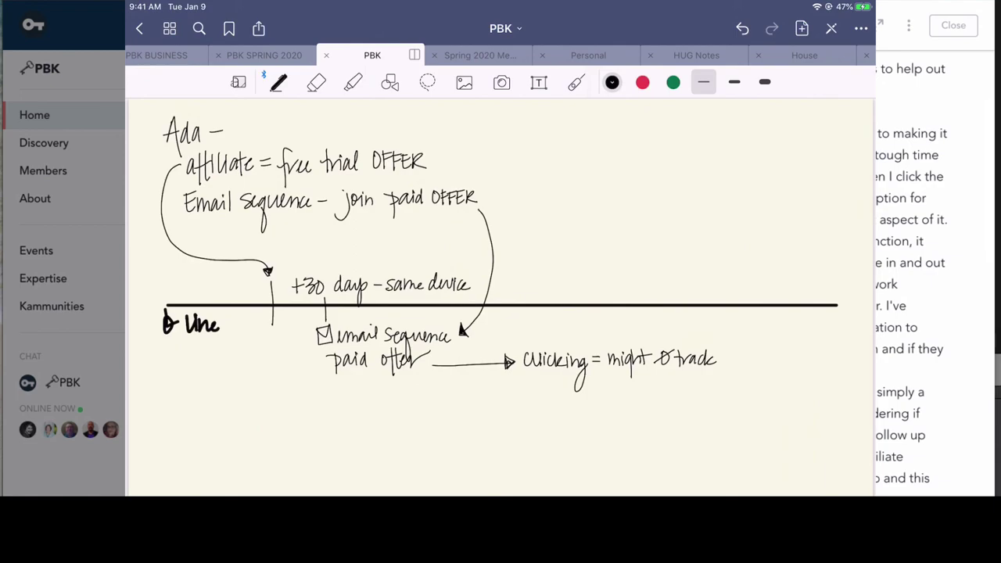